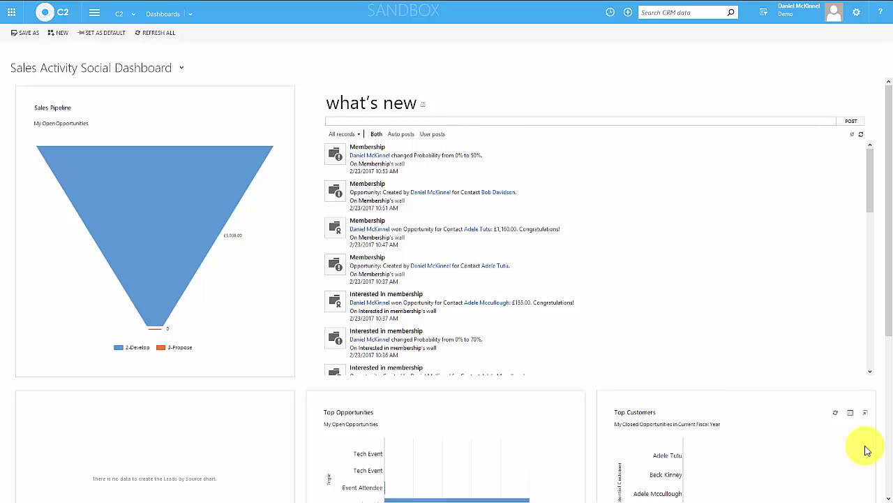
Step: Open the Imports list in the Data Management settings and start the Import Data wizard
click(94, 13)
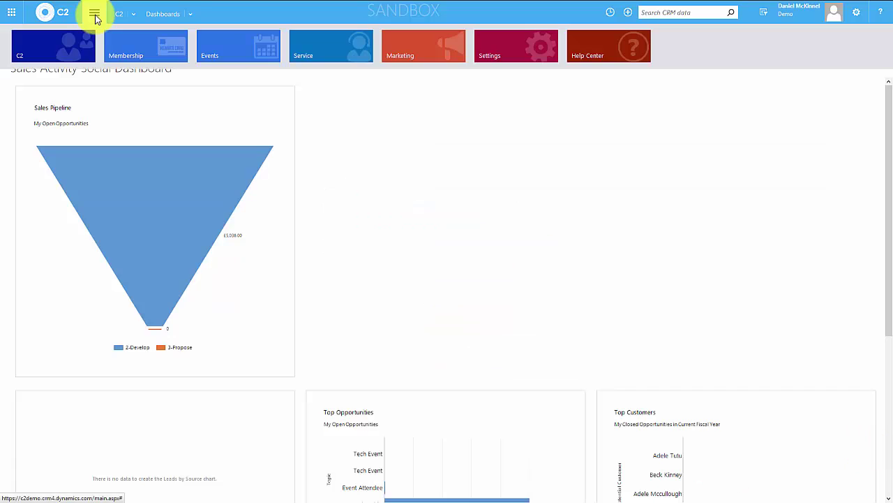
click(484, 56)
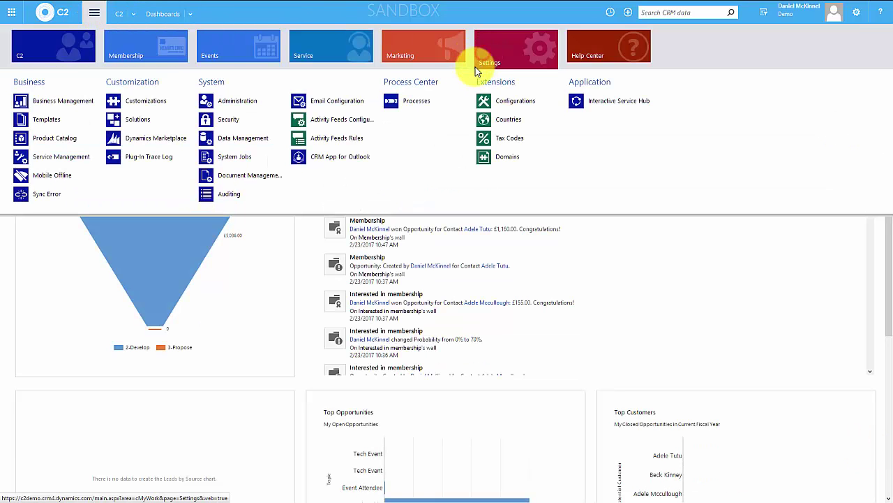
click(252, 138)
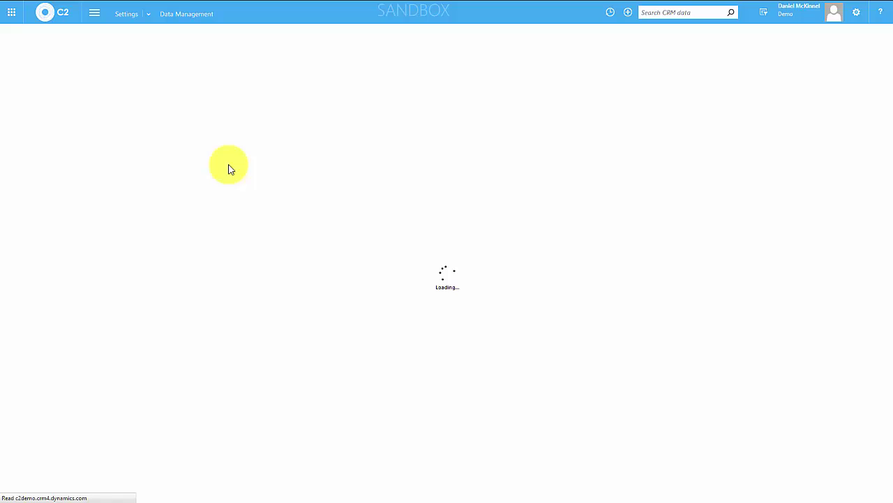
click(490, 142)
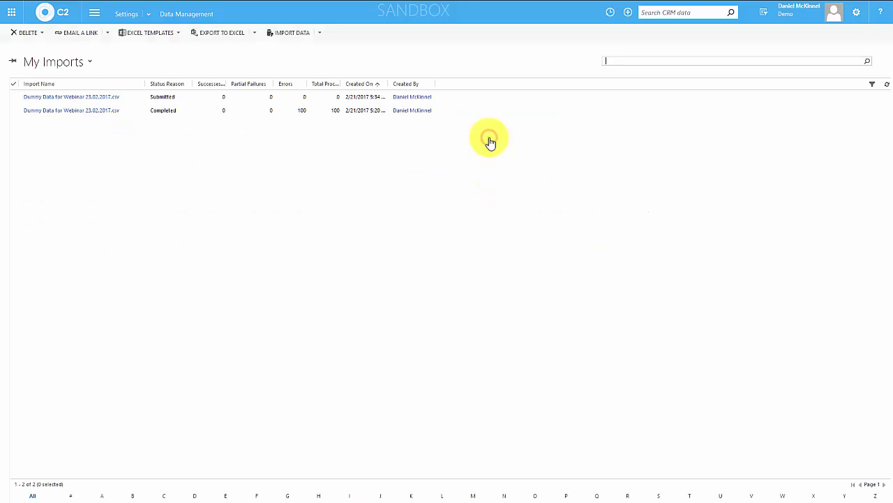
click(316, 34)
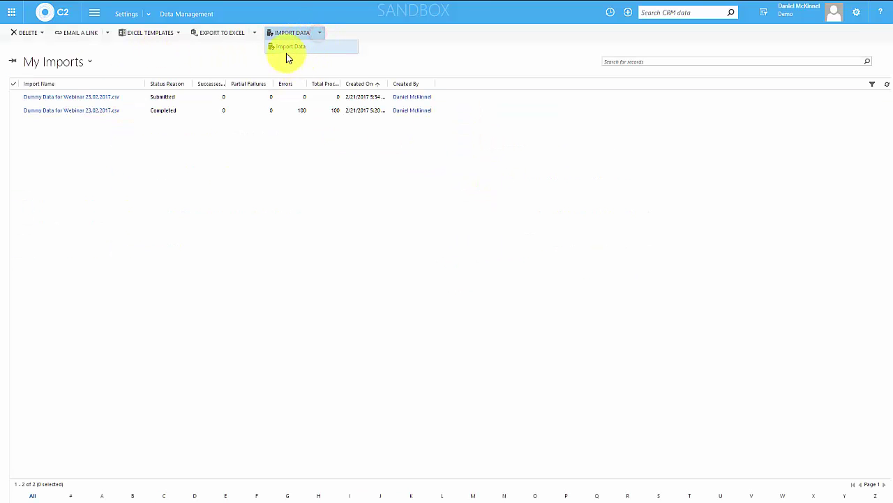
click(290, 46)
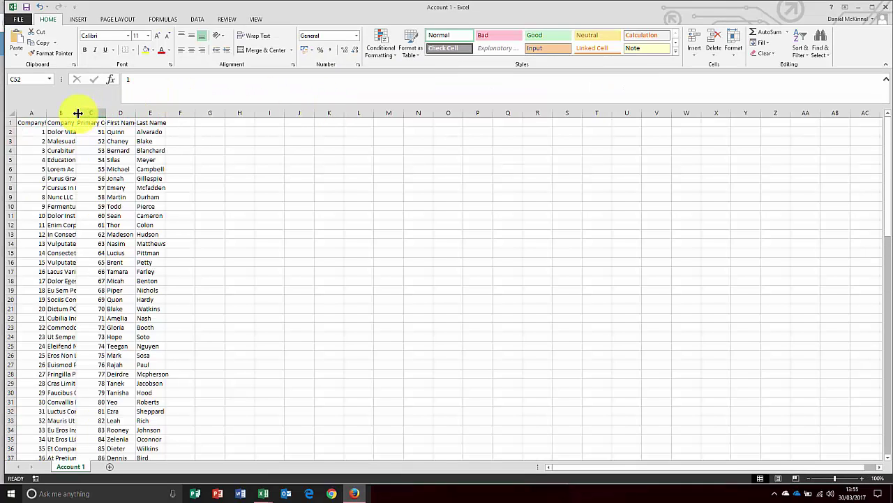
Step: Fit the widths of columns A to D in the Account 1 sheet to their contents and minimise the workbook
double_click(77, 113)
drag(205, 113, 207, 113)
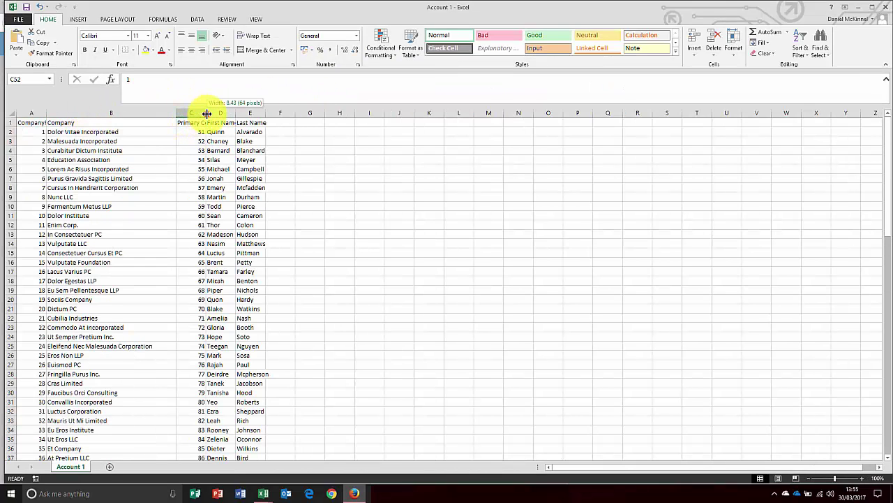
double_click(206, 114)
double_click(270, 113)
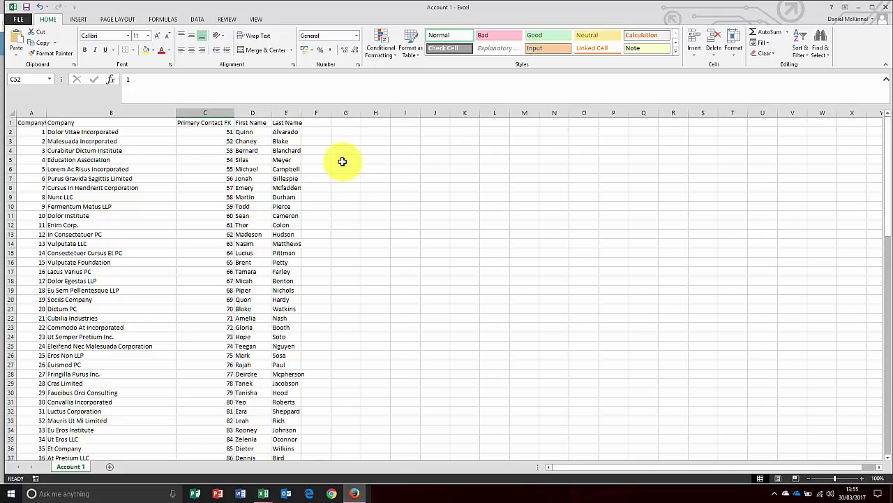
double_click(47, 112)
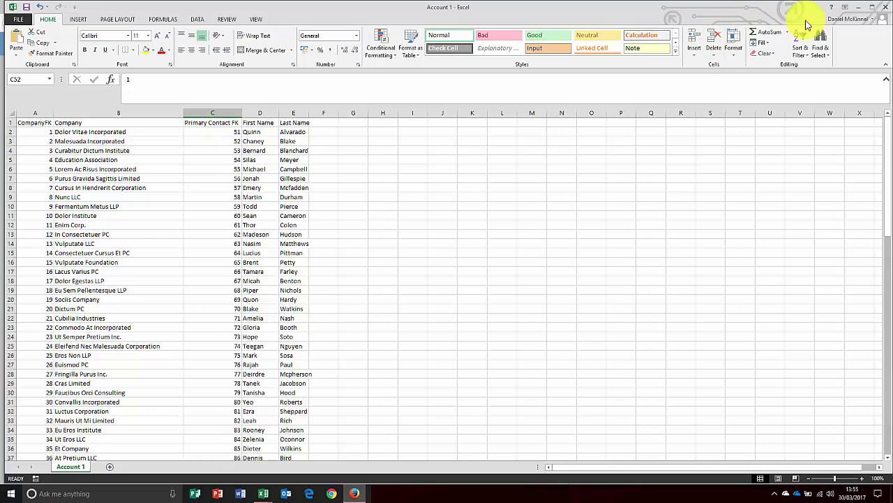
click(857, 7)
Step: Open the Contact 1 file to examine its contact and company key columns, and minimise it and the file folder
click(355, 118)
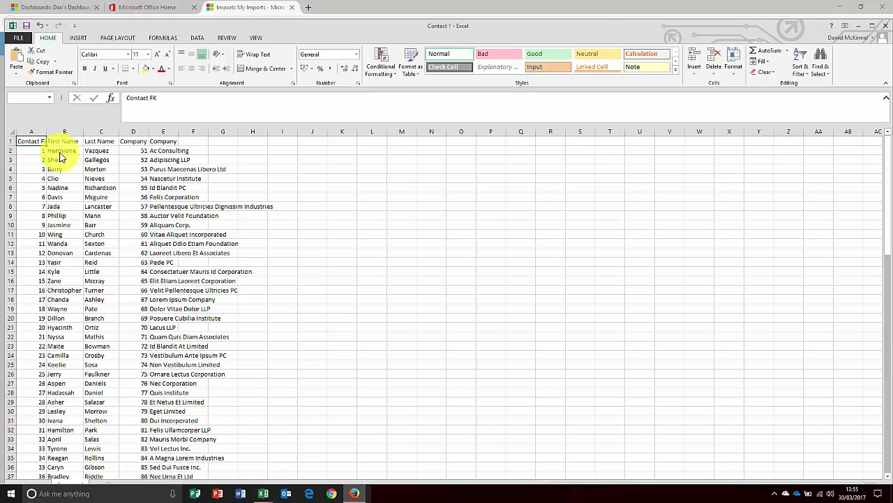
click(30, 150)
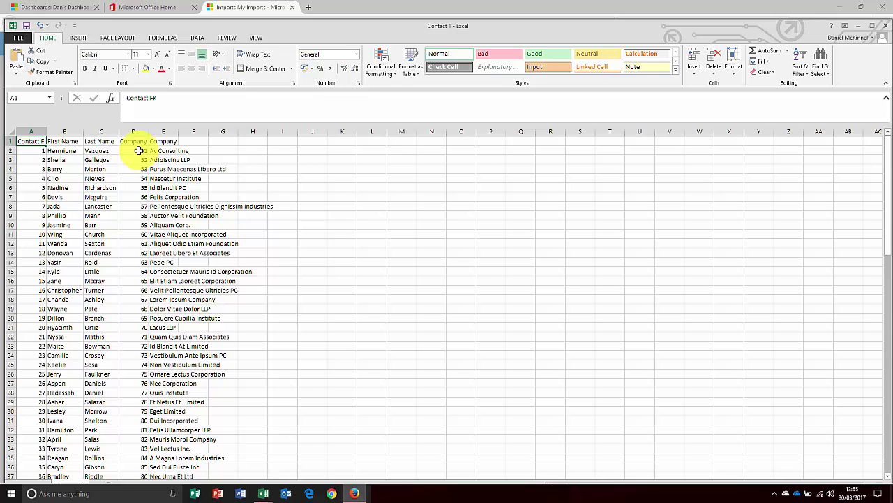
click(860, 26)
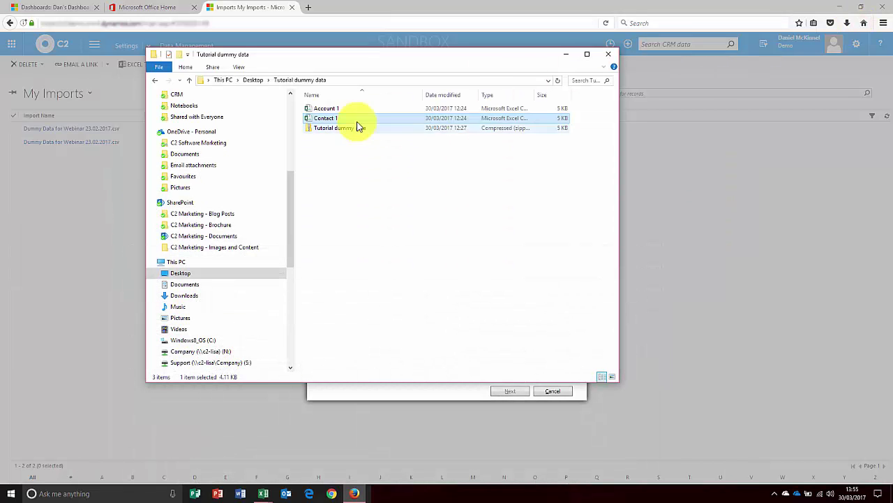
click(566, 54)
Step: Upload the Tutorial dummy data zip file to the import wizard and accept the file upload summary
click(340, 201)
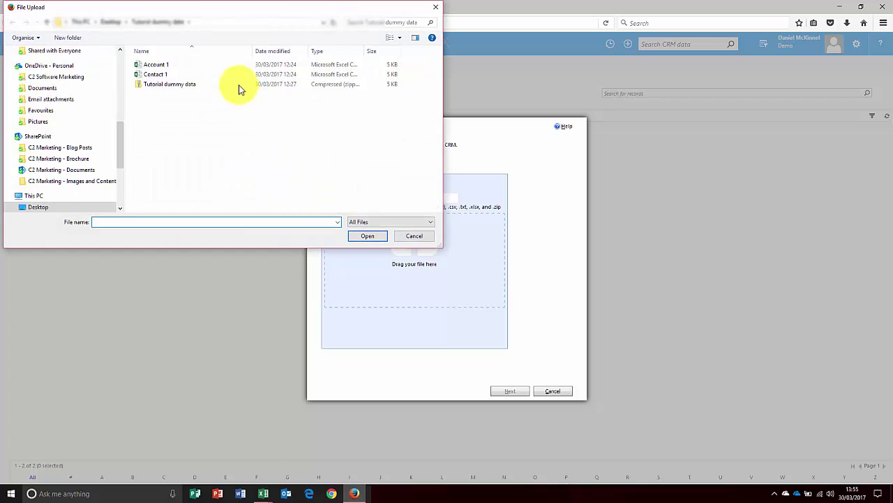
click(167, 85)
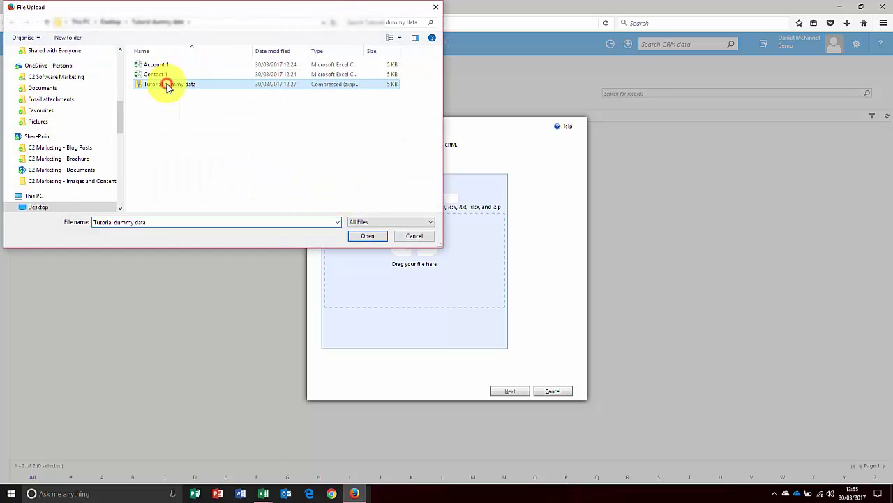
click(371, 238)
click(516, 390)
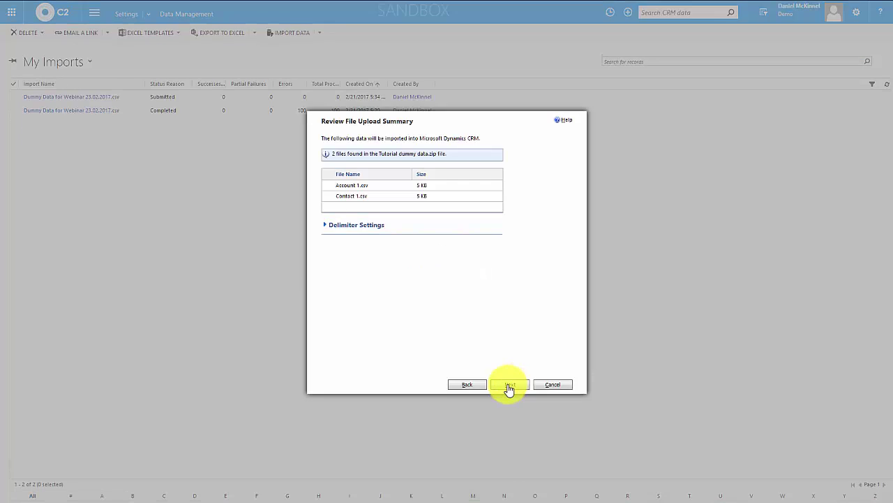
click(508, 388)
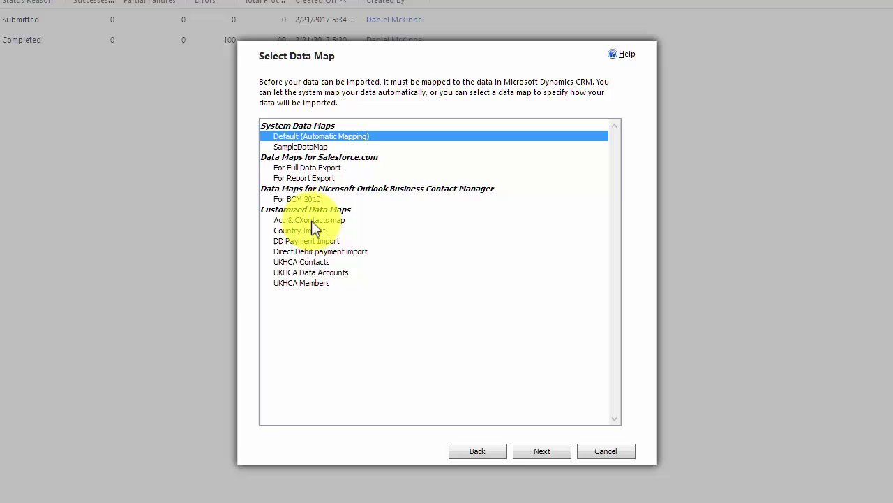
Step: Use the Default (Automatic Mapping) data map and map the Contact 1 file to the Contact record type
click(315, 136)
click(548, 453)
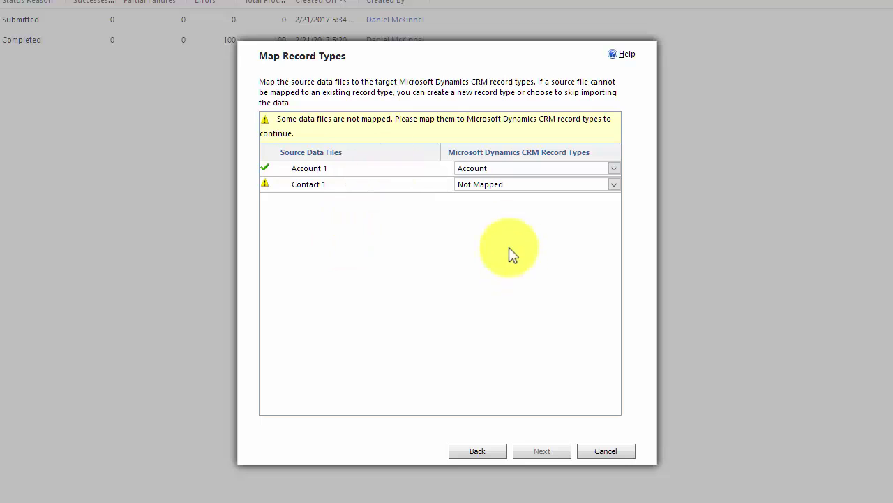
click(549, 185)
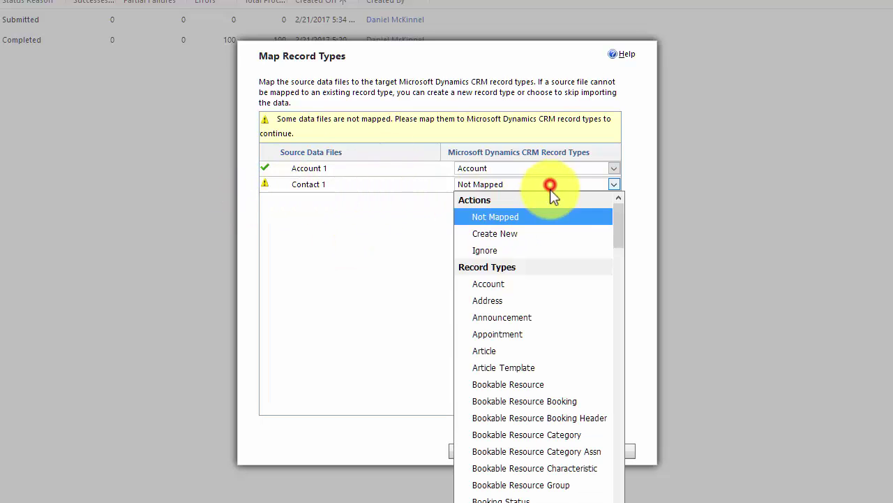
scroll(552, 425, down, 4)
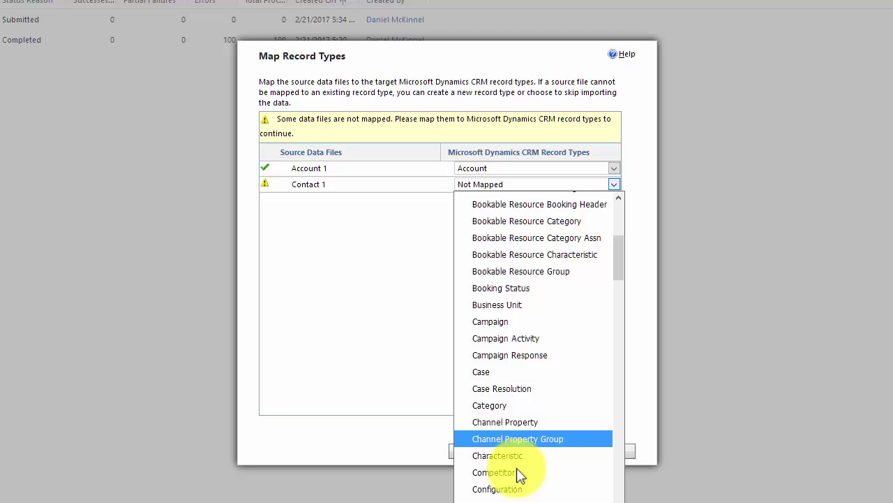
click(530, 499)
click(536, 452)
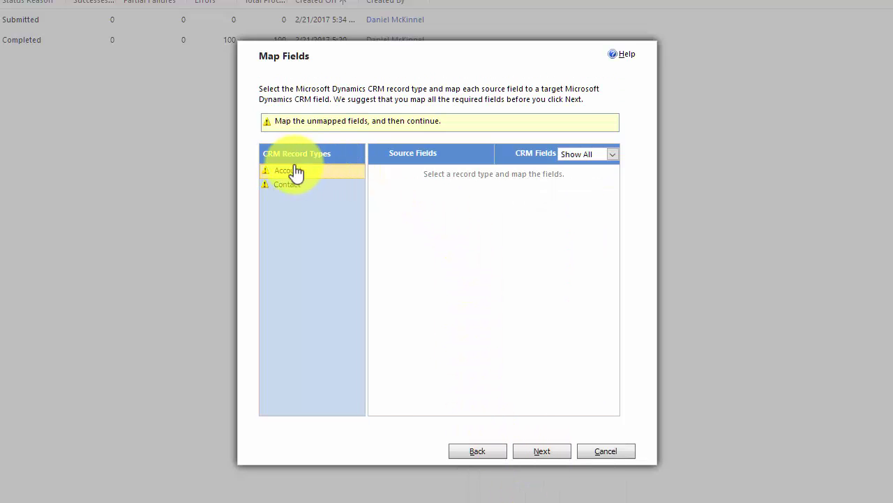
Step: For the Account record type, map Company to Account Name and CompanyFK to the FK field
click(296, 171)
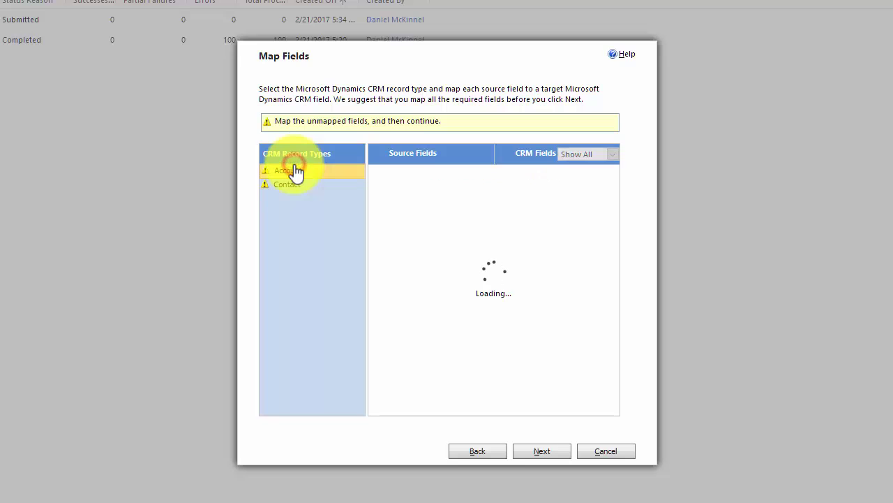
click(468, 194)
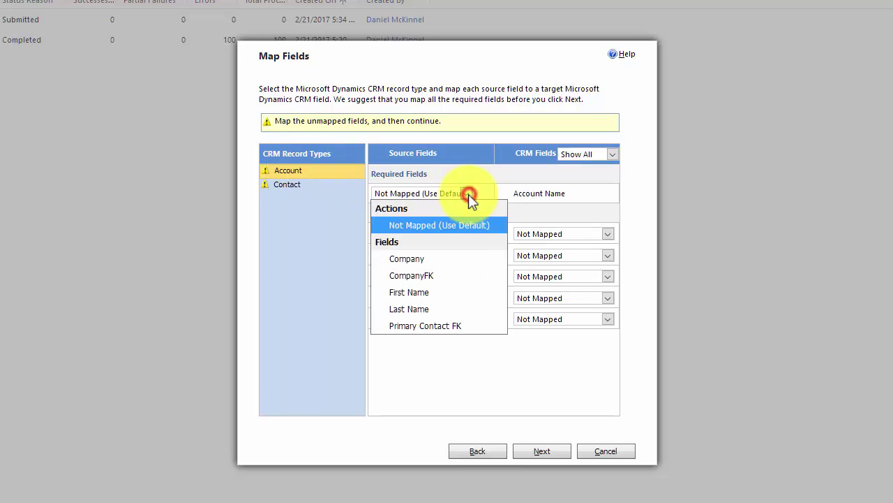
click(436, 263)
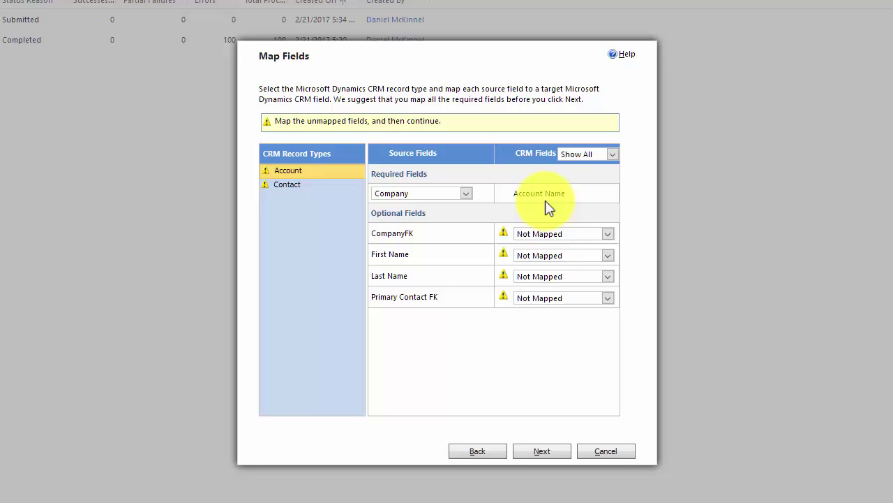
click(542, 236)
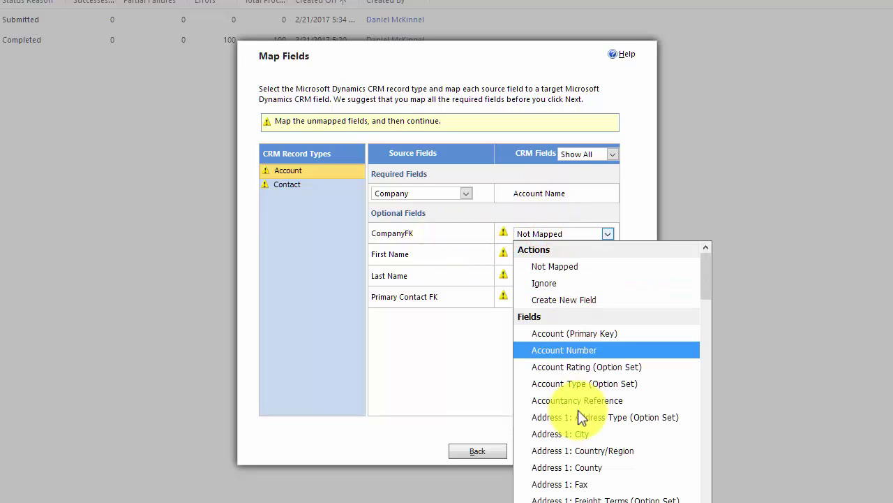
scroll(581, 418, down, 5)
scroll(582, 421, down, 15)
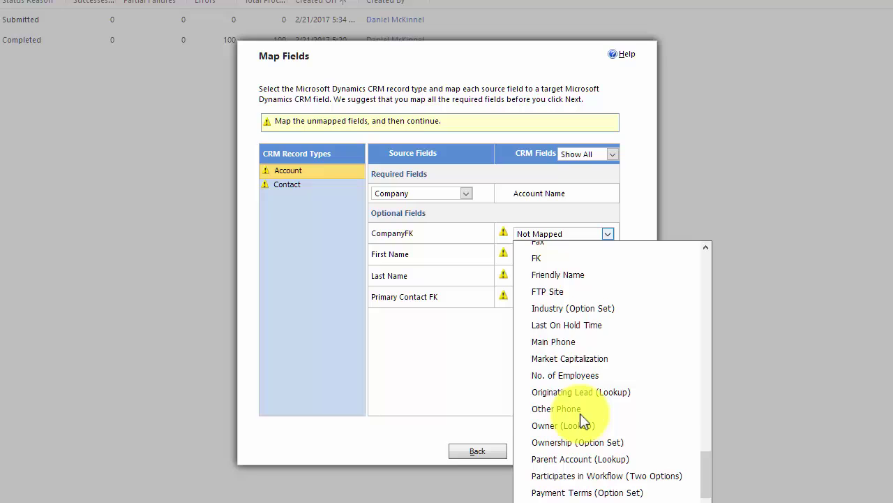
click(563, 257)
Step: Set the account's First Name and Last Name source fields to Ignore
click(554, 253)
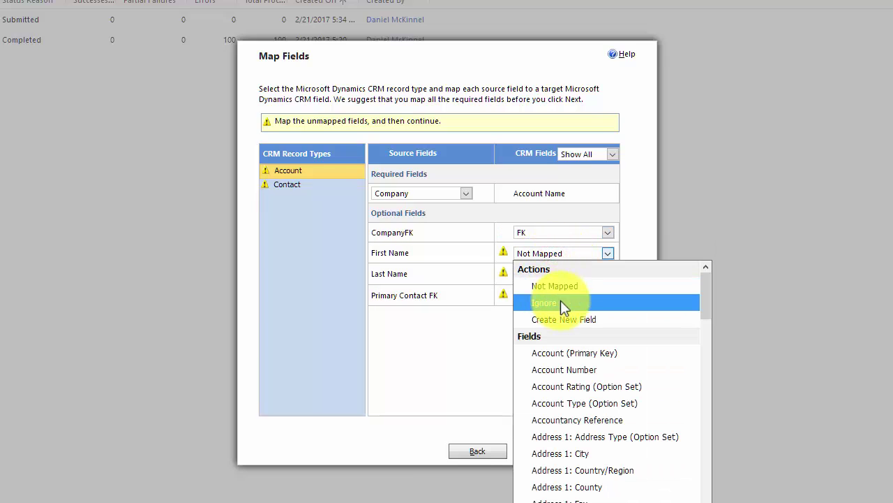
click(562, 303)
click(548, 274)
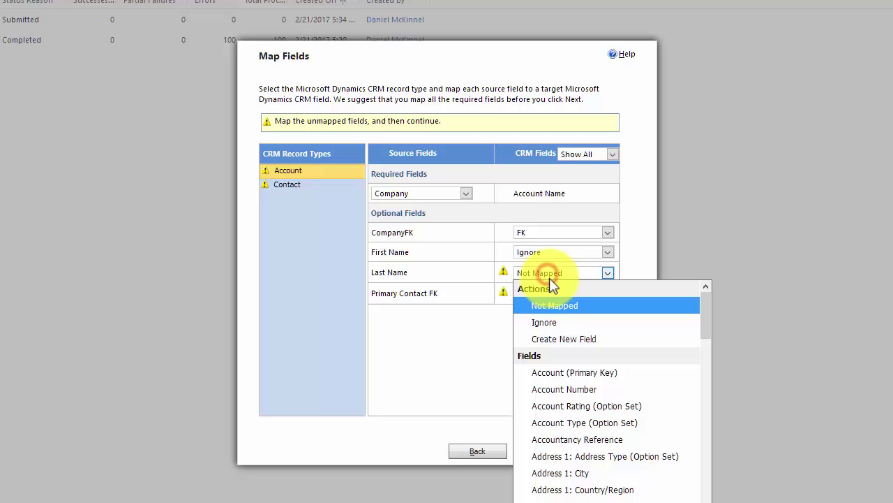
click(560, 319)
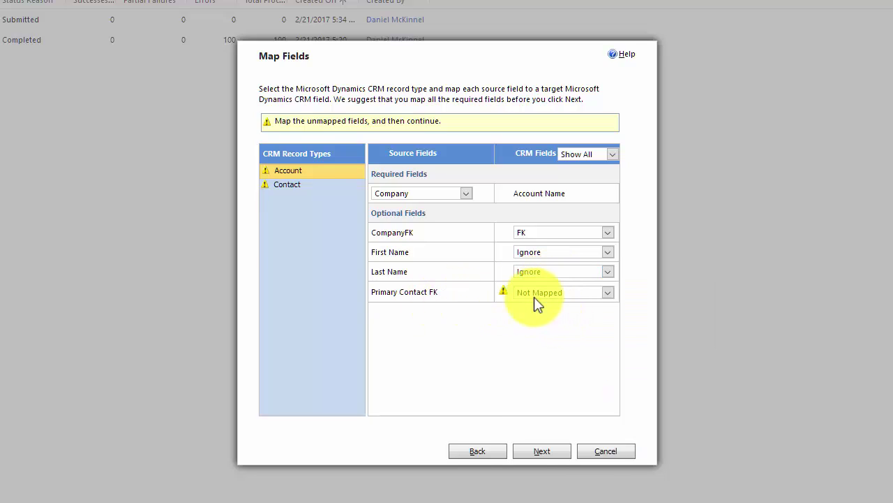
Step: Map the account's Primary Contact FK source field to Primary Contact (Lookup)
click(535, 296)
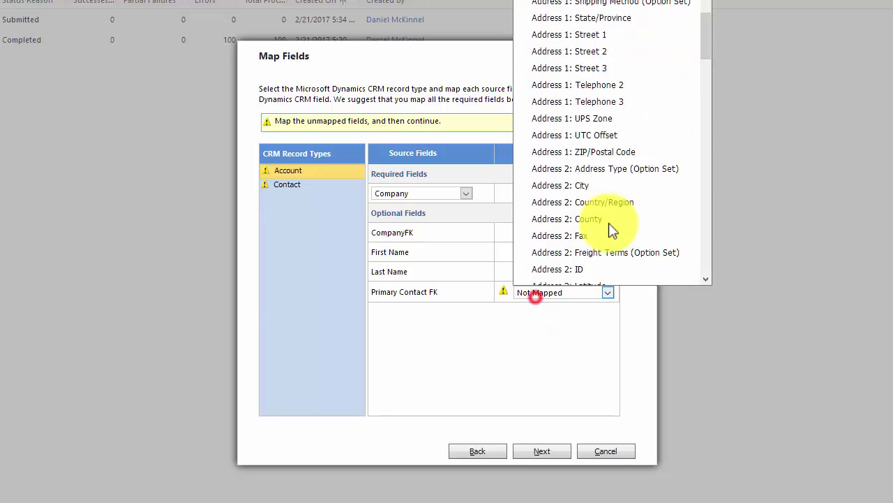
scroll(609, 222, down, 5)
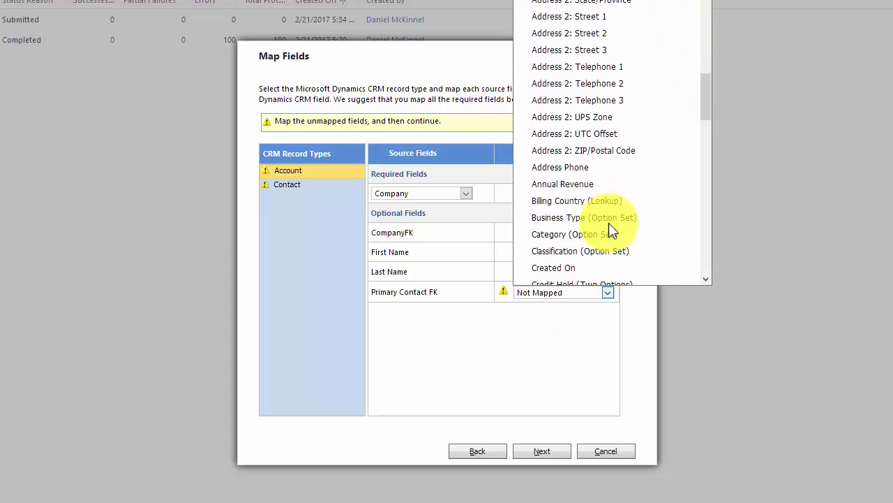
scroll(608, 225, down, 8)
scroll(609, 222, down, 5)
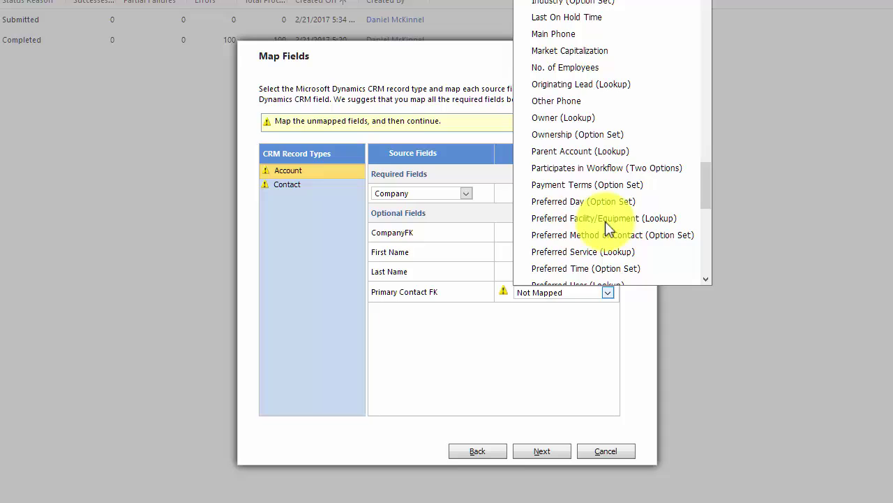
scroll(586, 254, down, 3)
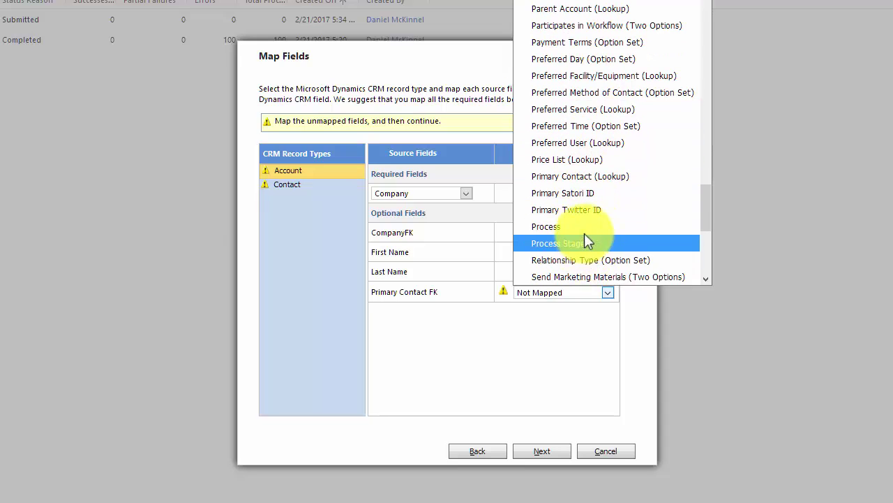
click(582, 183)
Step: Set the Primary Contact FK lookup reference to the Contact record type's FK field
click(392, 342)
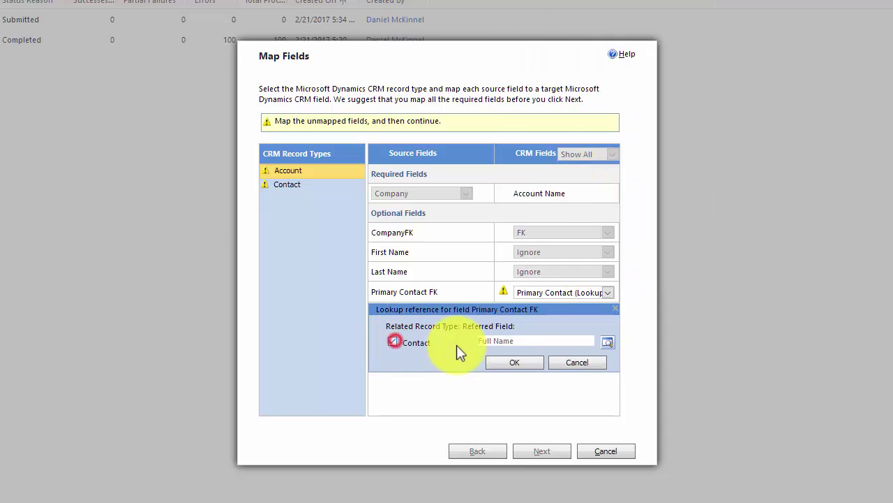
click(608, 342)
scroll(513, 407, down, 15)
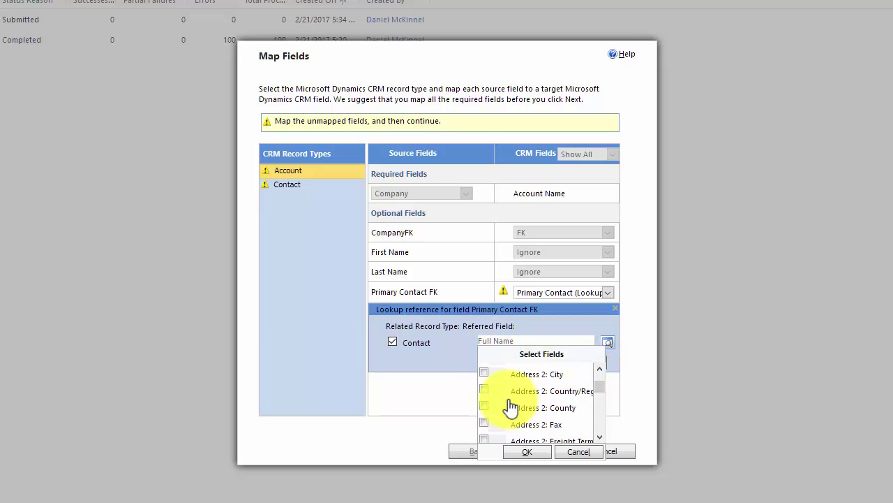
scroll(511, 405, down, 10)
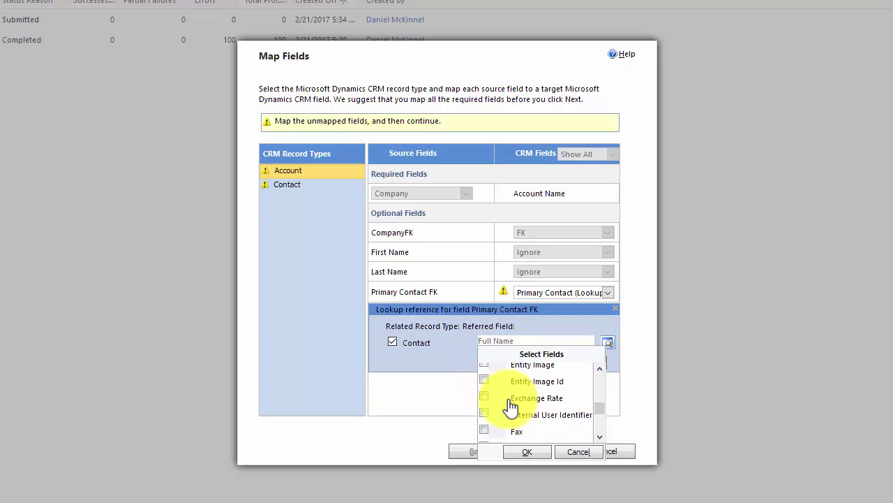
click(484, 389)
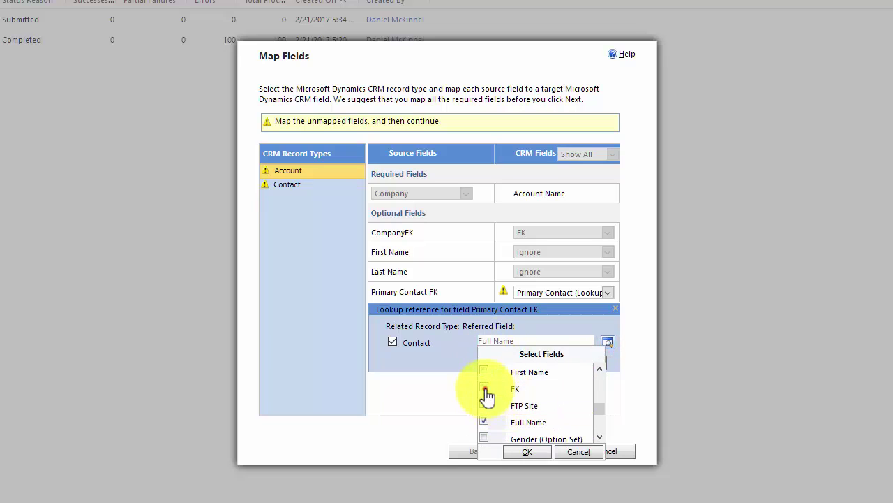
click(520, 452)
click(518, 364)
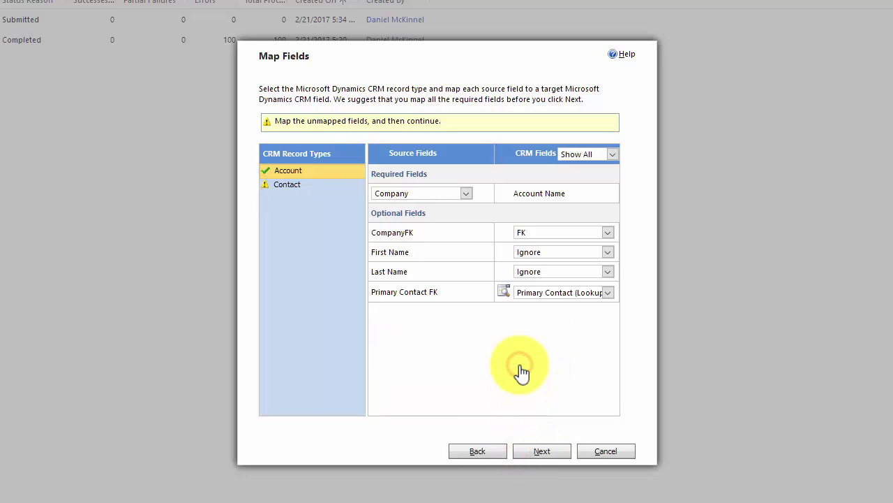
Step: For the Contact record type, set Company to Ignore and map Company FK to Company Name (Lookup)
click(287, 185)
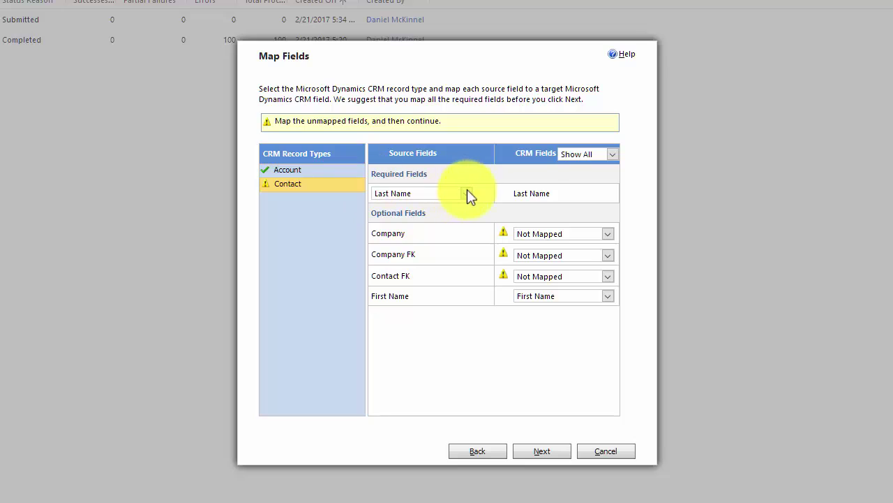
click(556, 232)
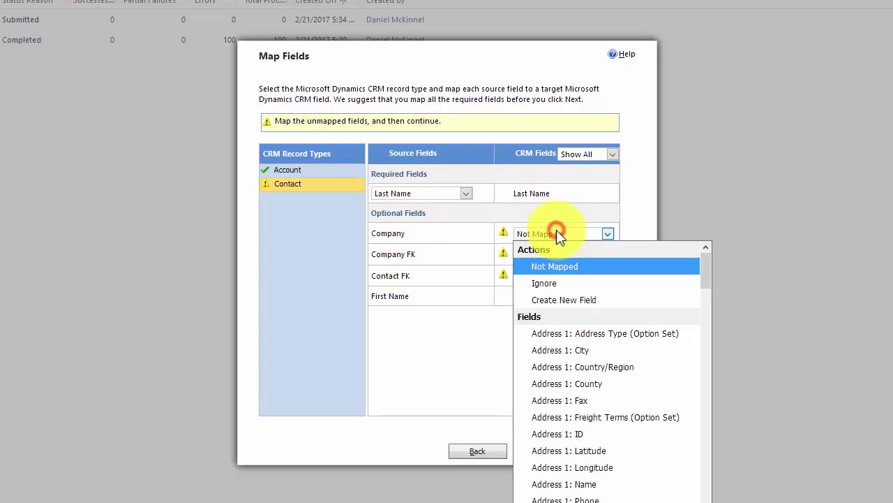
click(565, 284)
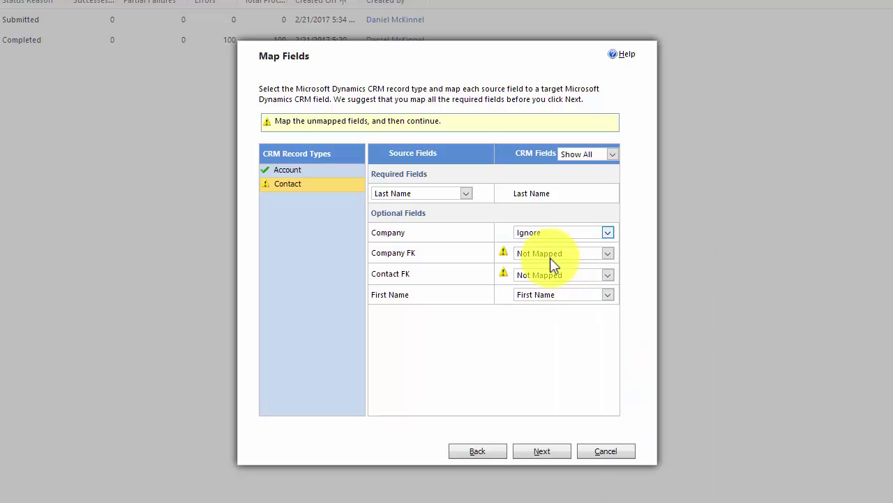
click(549, 254)
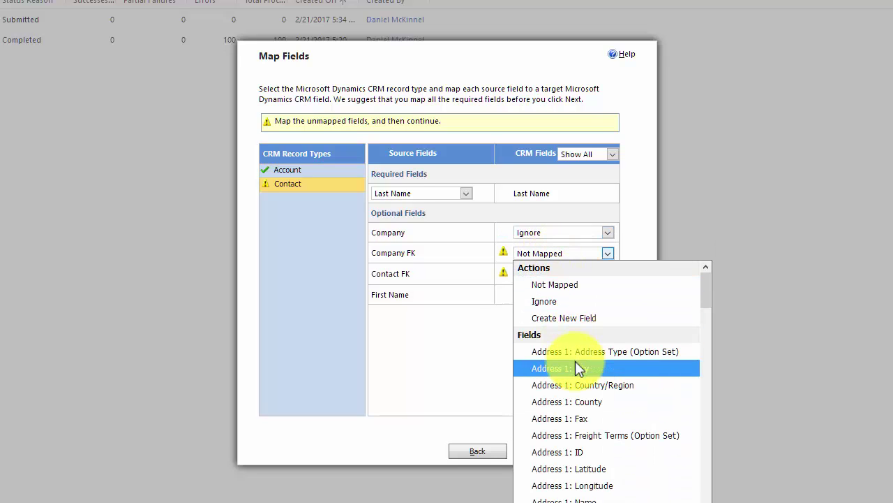
scroll(575, 361, down, 10)
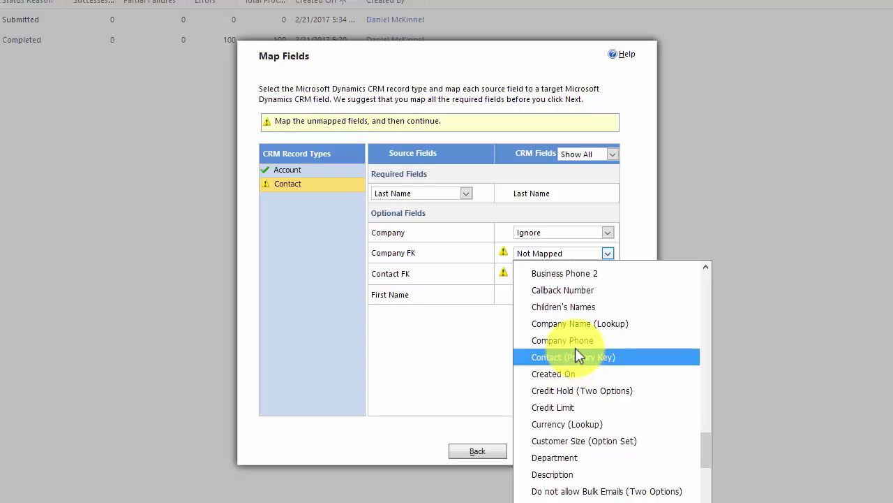
click(576, 325)
Step: Set the Company FK lookup reference to the Account record type's FK field instead of Account Name
click(393, 303)
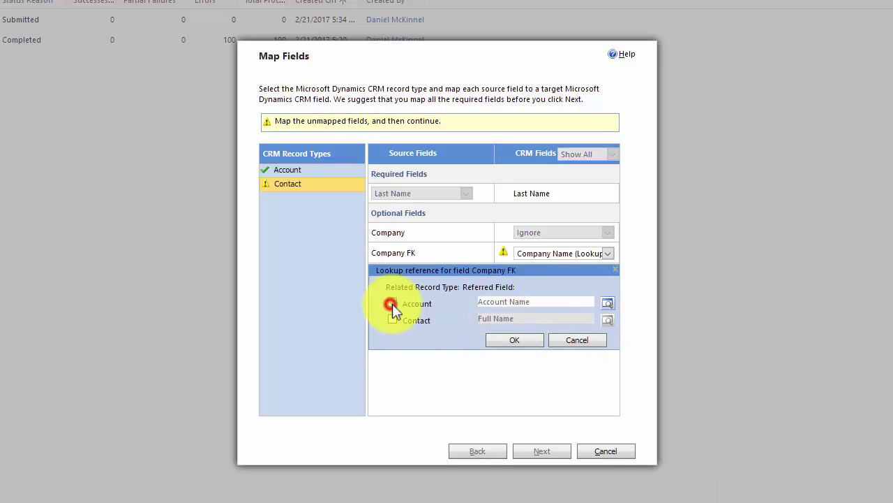
click(605, 306)
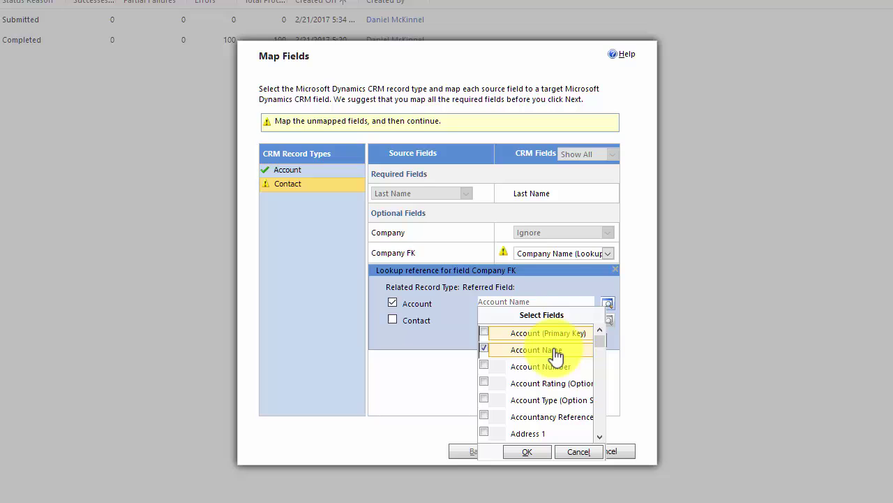
click(484, 348)
scroll(489, 356, down, 10)
click(486, 380)
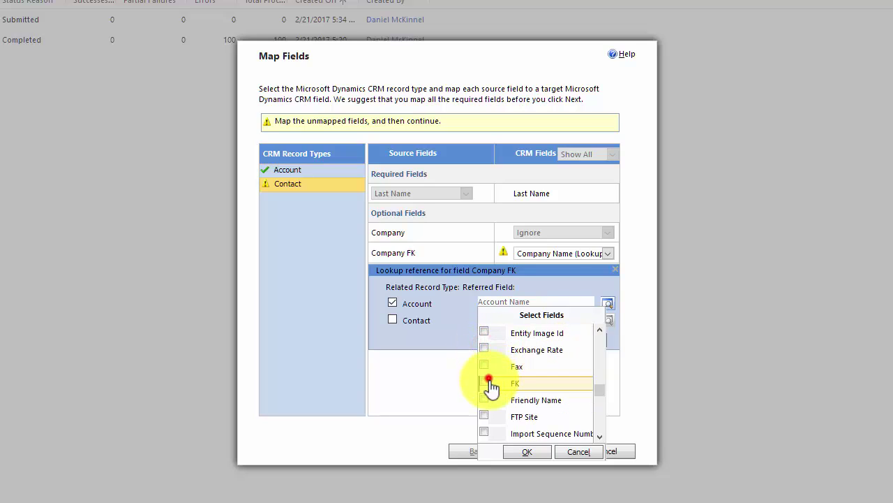
click(530, 446)
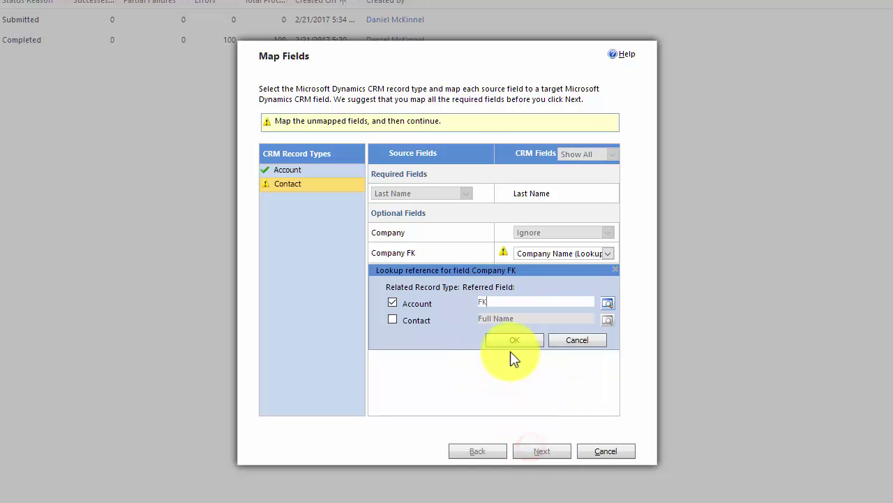
click(513, 342)
Step: Map the contact's Contact FK source field to the FK field
click(547, 276)
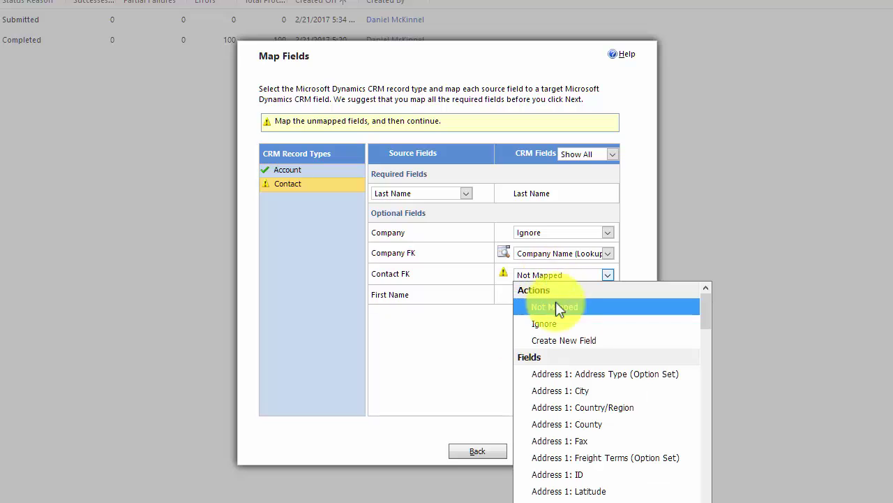
scroll(585, 415, down, 5)
scroll(584, 416, down, 15)
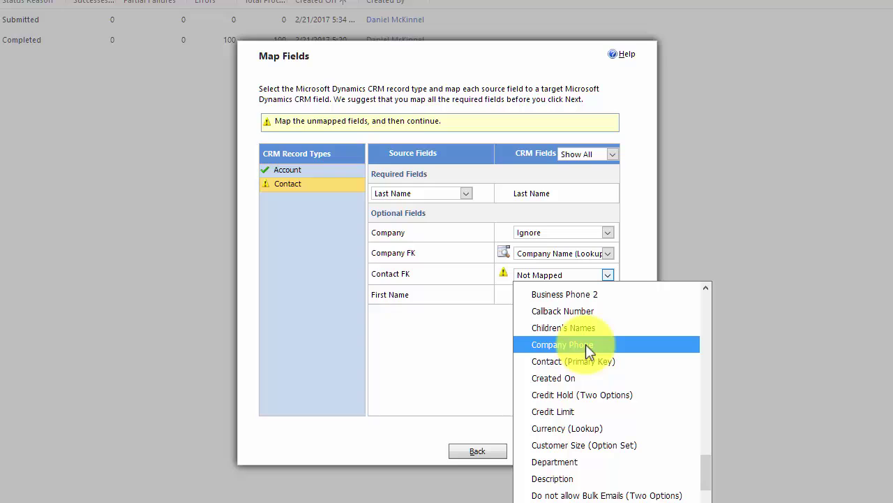
scroll(586, 344, down, 8)
click(560, 294)
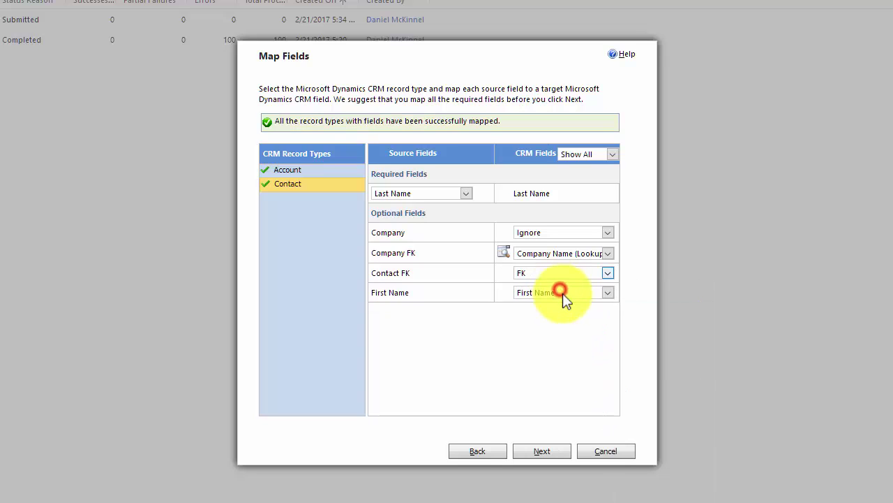
Step: Accept the mappings and default import settings, submit the data for import, and refresh the My Imports list
click(542, 451)
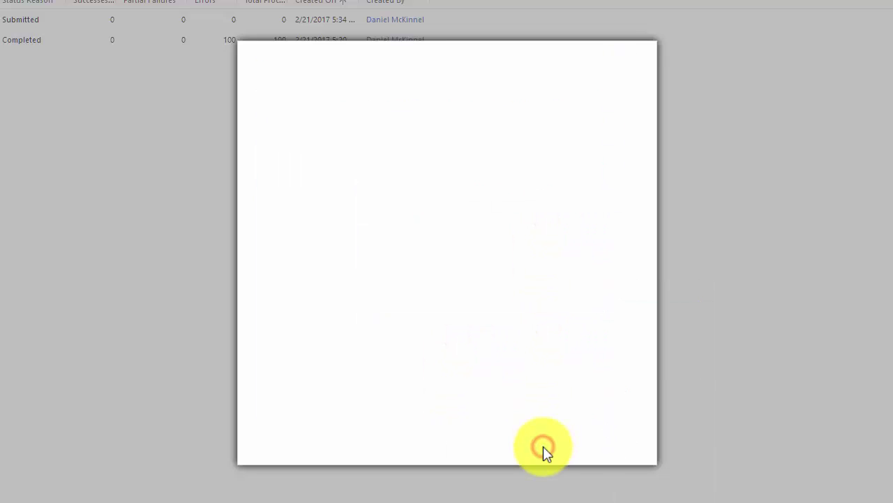
click(556, 456)
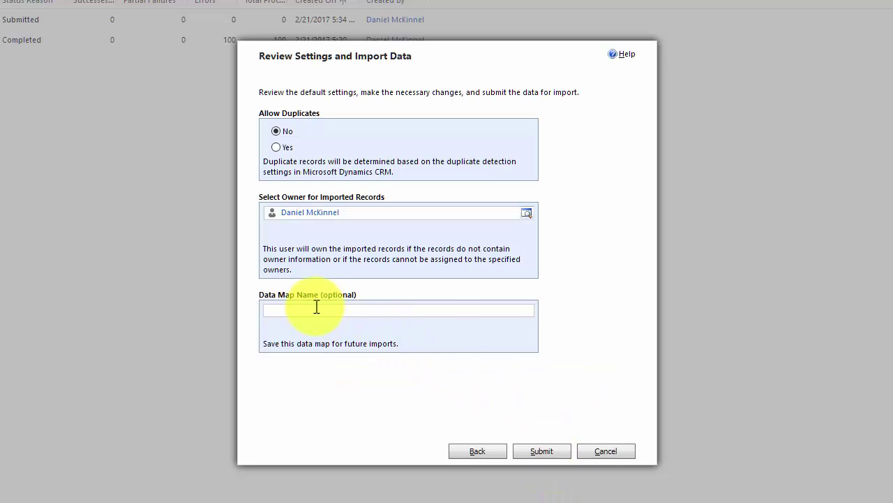
click(542, 450)
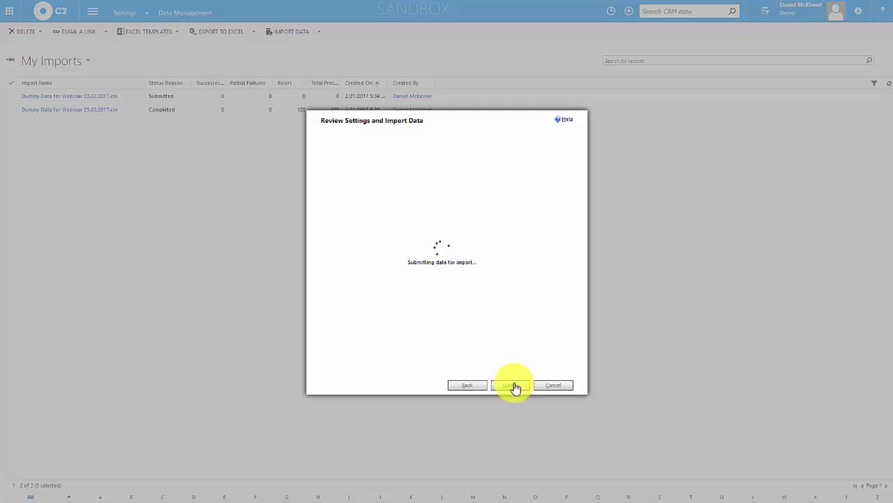
click(552, 386)
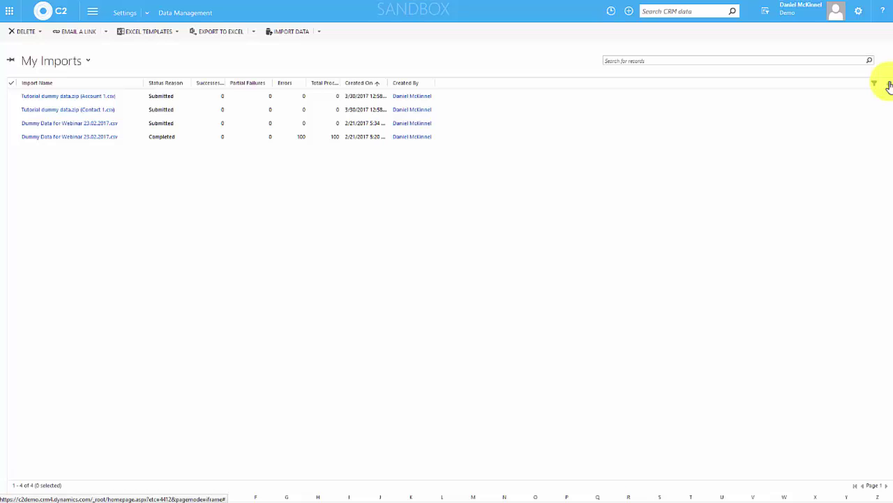
click(889, 85)
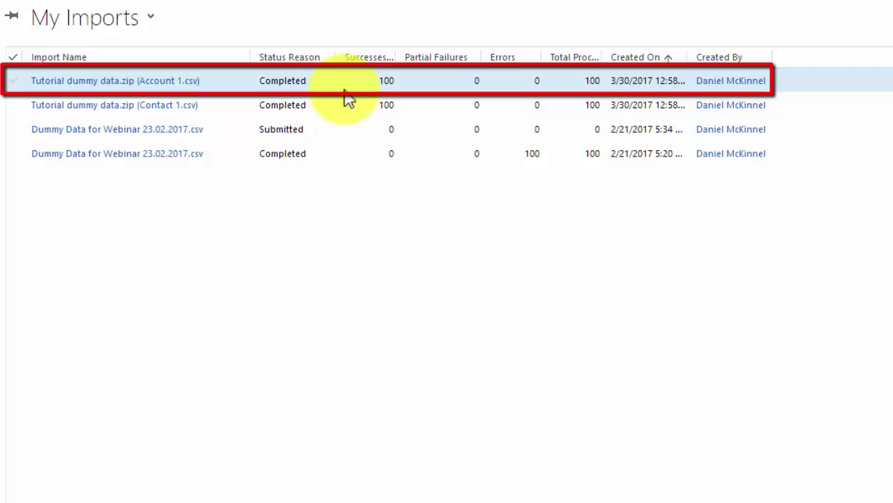
Step: Open the Tutorial dummy data.zip (Account 1.csv) import and review its fully imported accounts and their primary contacts
click(236, 87)
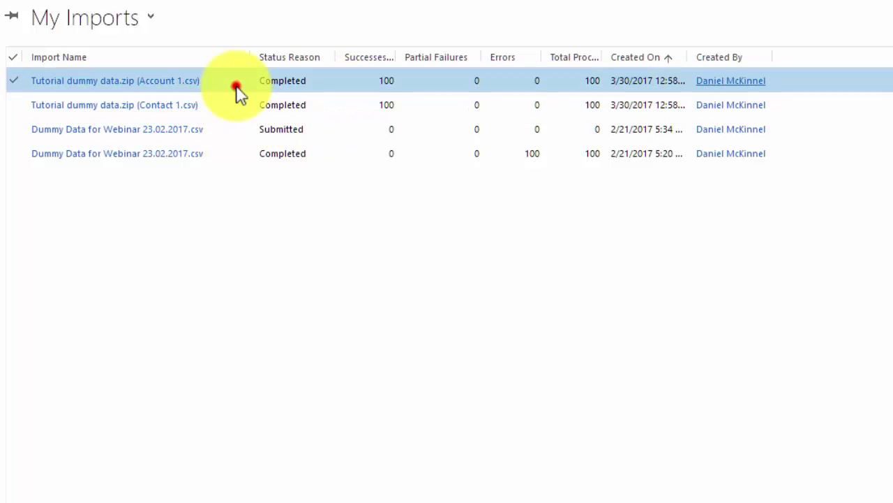
double_click(236, 87)
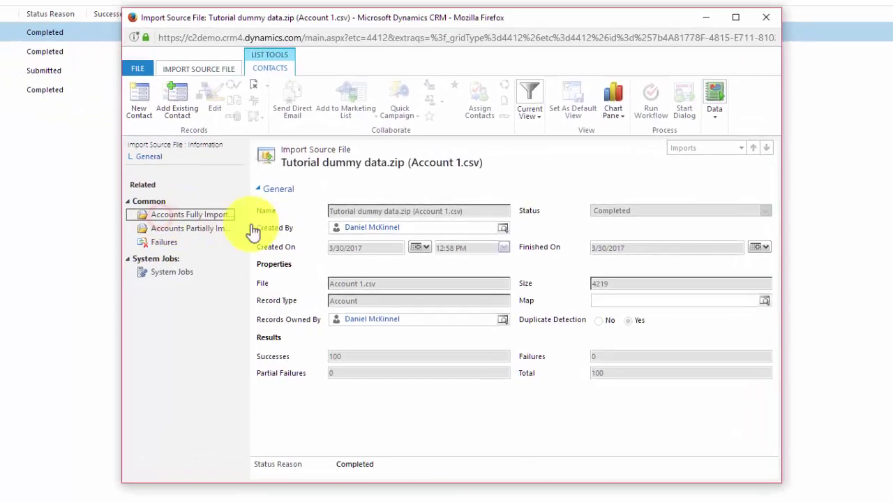
click(264, 224)
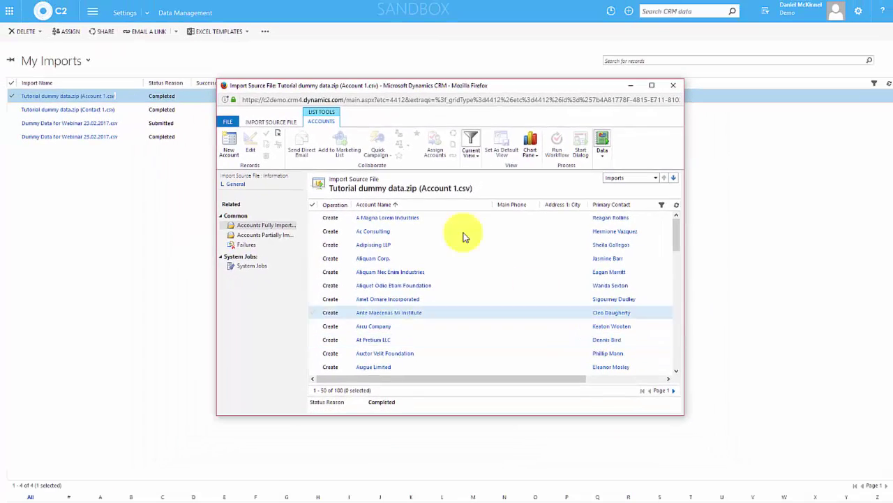
click(785, 5)
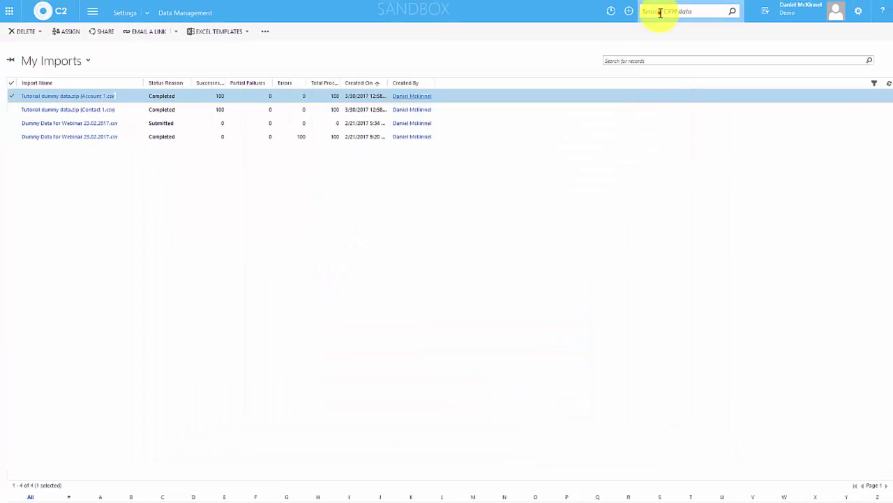
Step: Search CRM by first name for Ac Consulting's primary contact and follow the account link on the contact record
click(659, 13)
text(hermione)
key(Return)
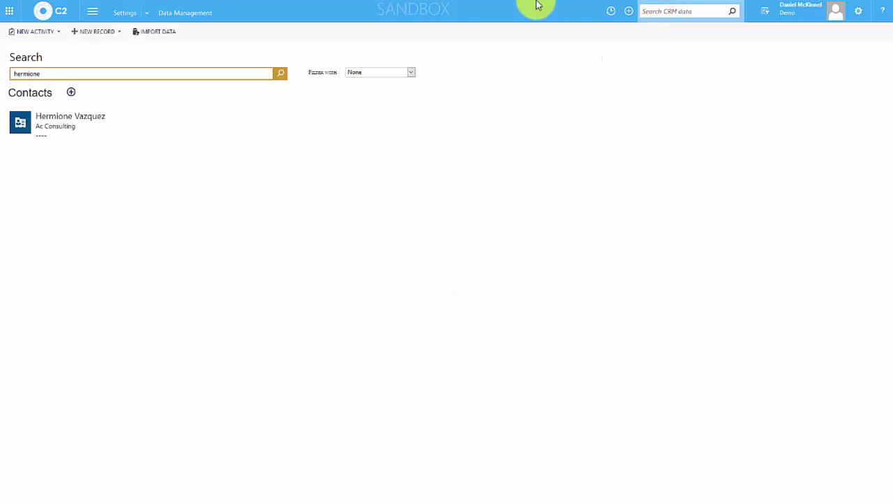
click(110, 136)
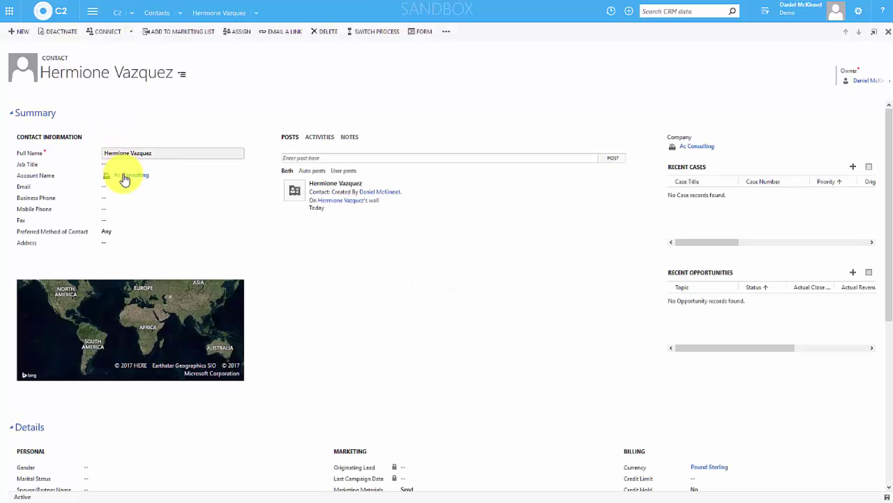
click(125, 178)
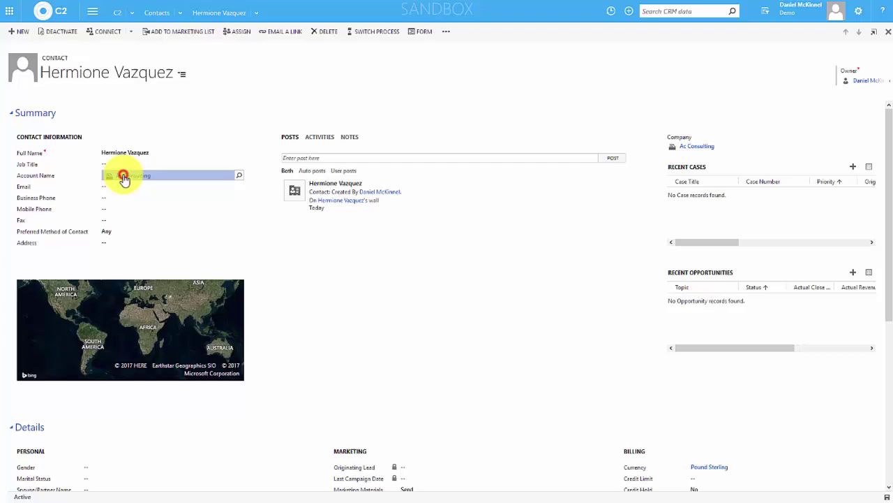